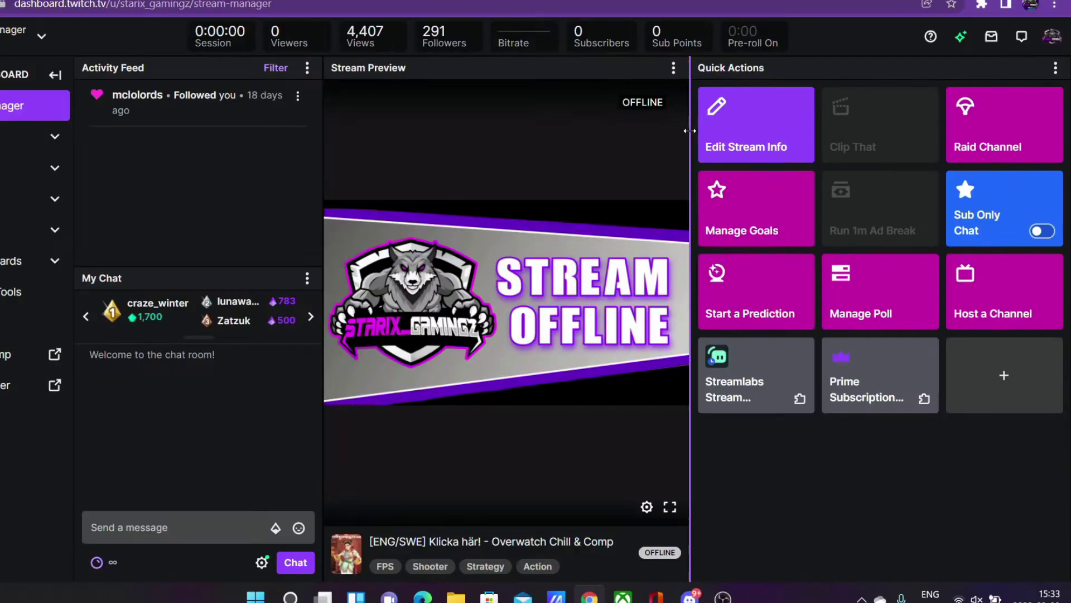
Step: Move the Quick Actions panel beside the preview and widen it into a two-column tile grid
drag(577, 49, 824, 144)
drag(884, 127, 1032, 137)
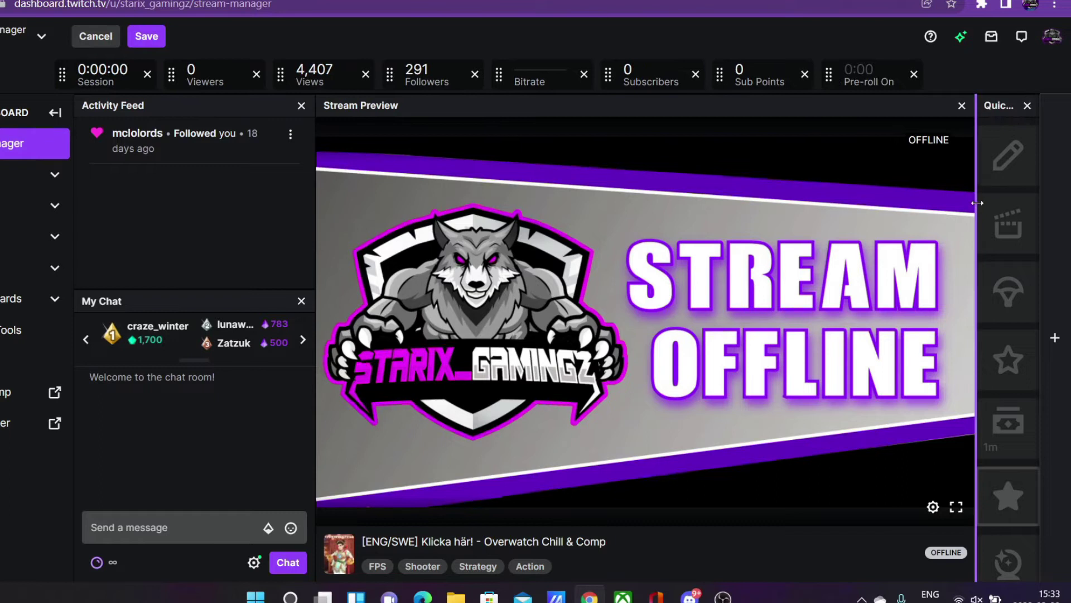
drag(978, 203, 731, 223)
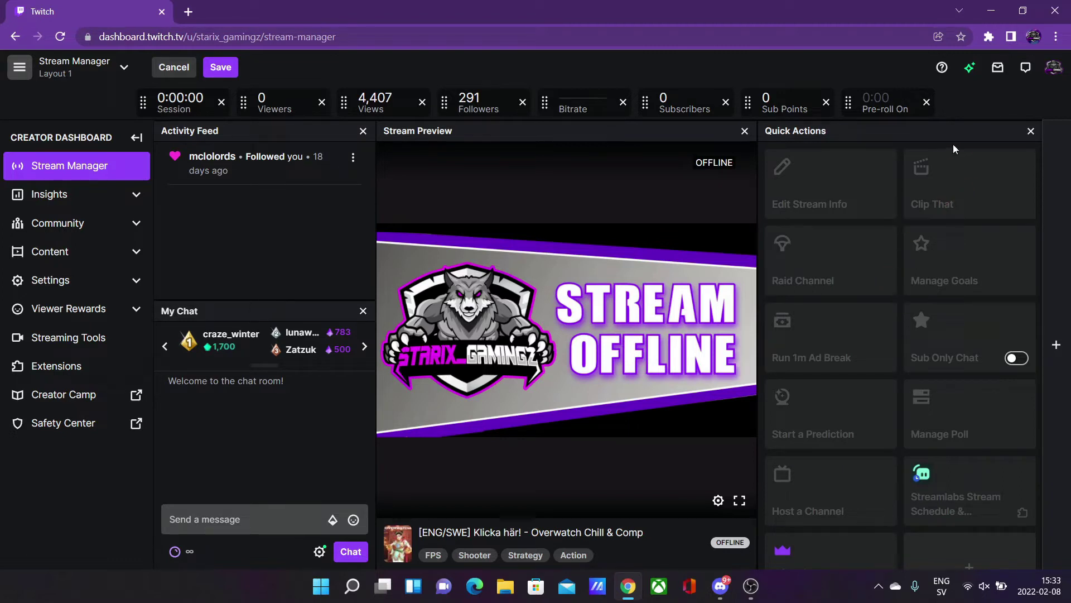
drag(948, 132, 826, 249)
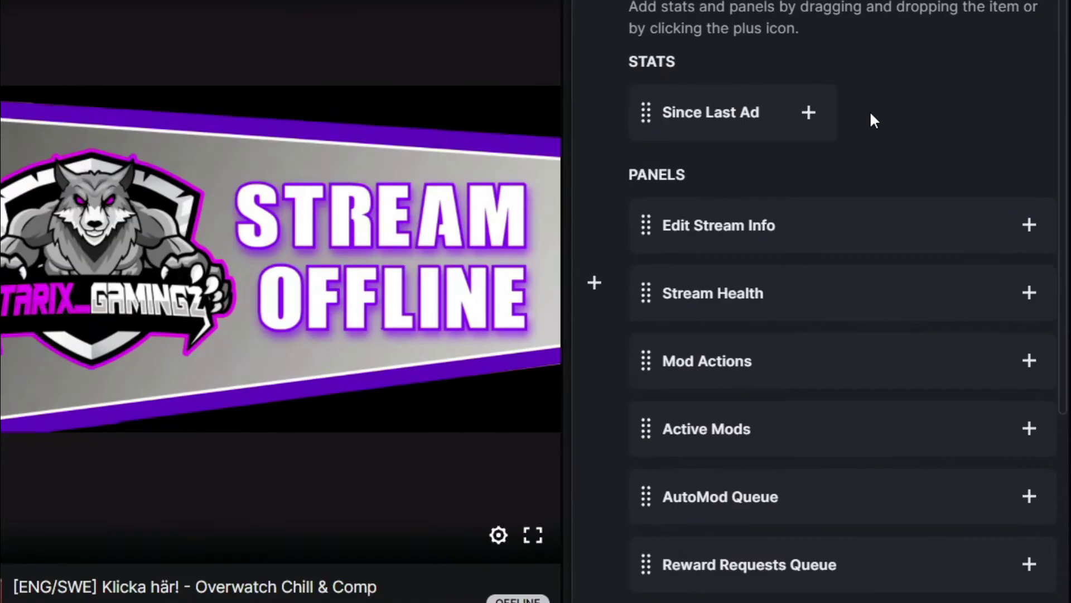
Step: Save the rearranged Stream Manager layout as Layout 1
scroll(832, 390, down, 3)
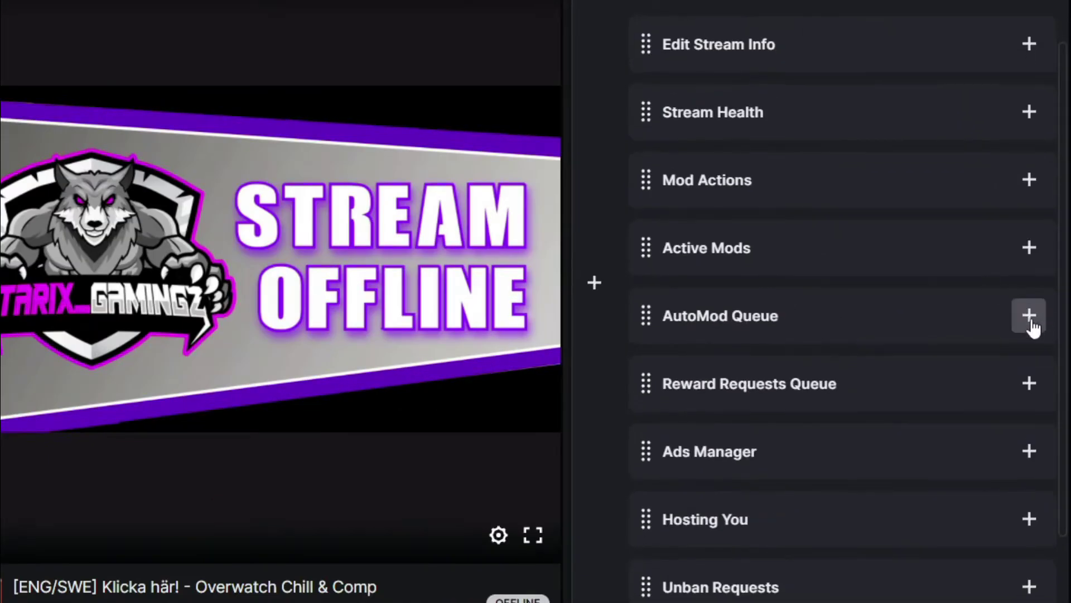
click(1030, 314)
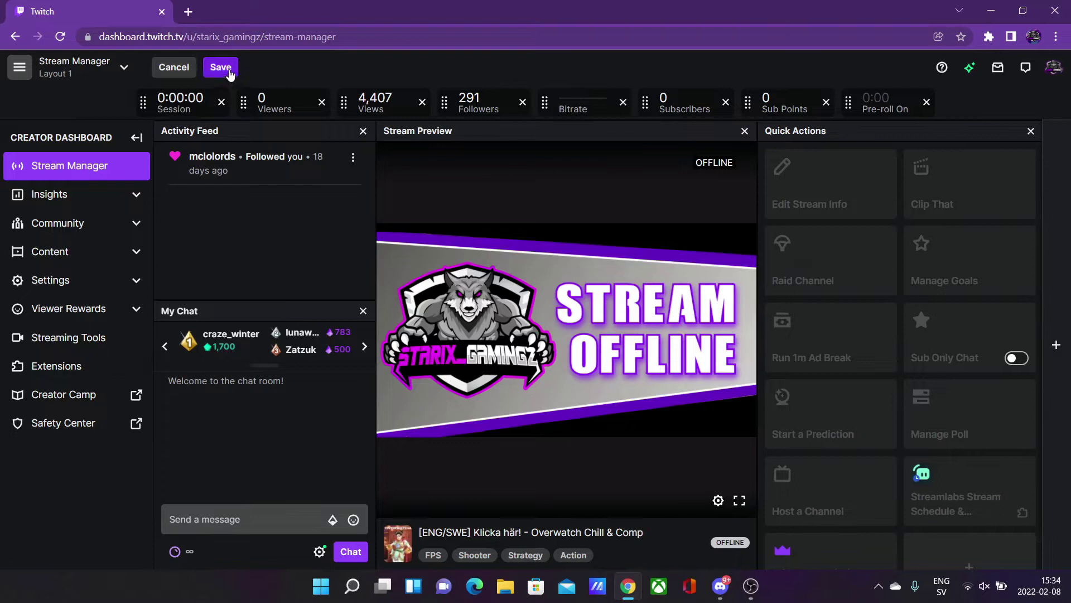
click(221, 67)
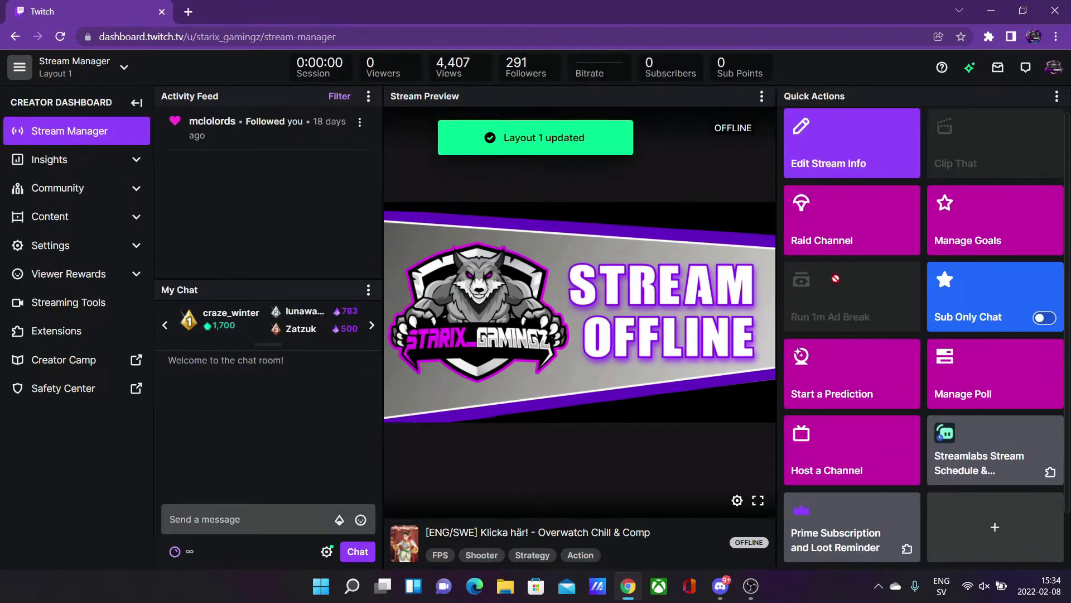
Step: Confirm Host Channel is marked Added in the available quick actions list
click(995, 522)
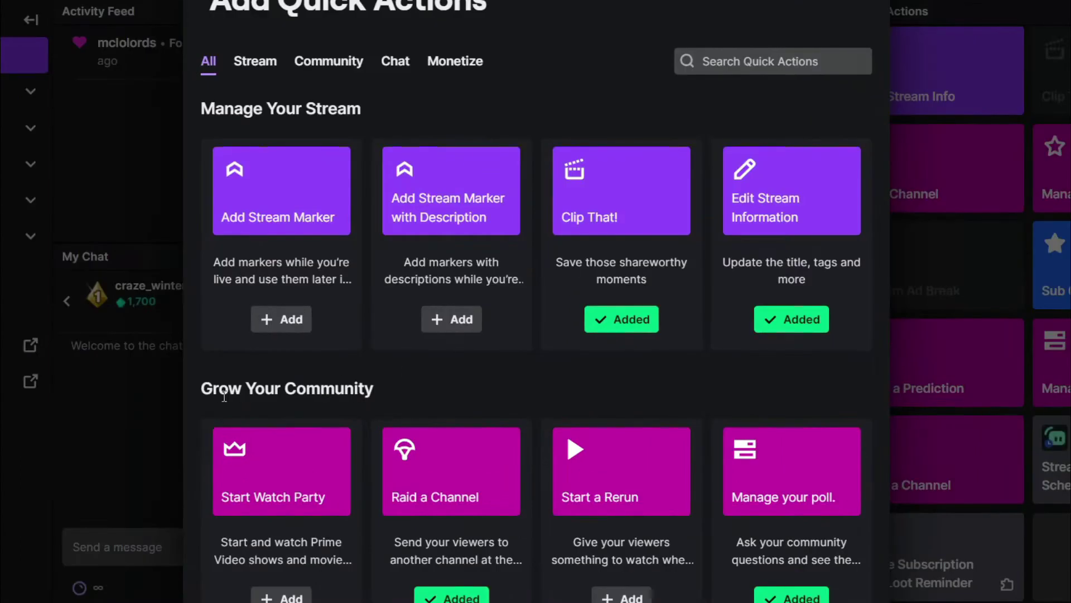
scroll(450, 439, down, 5)
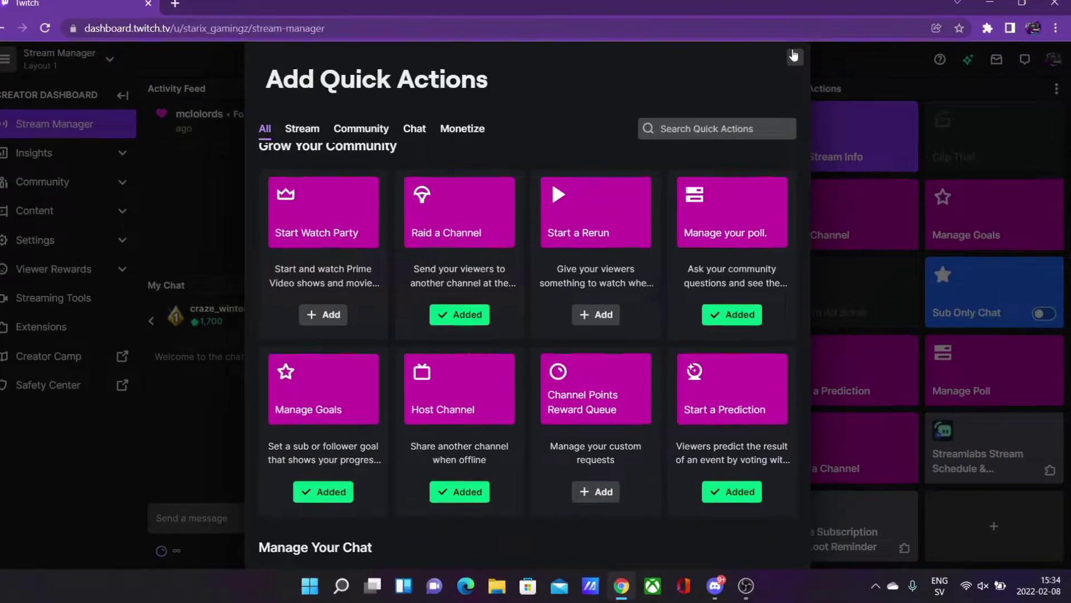
click(935, 378)
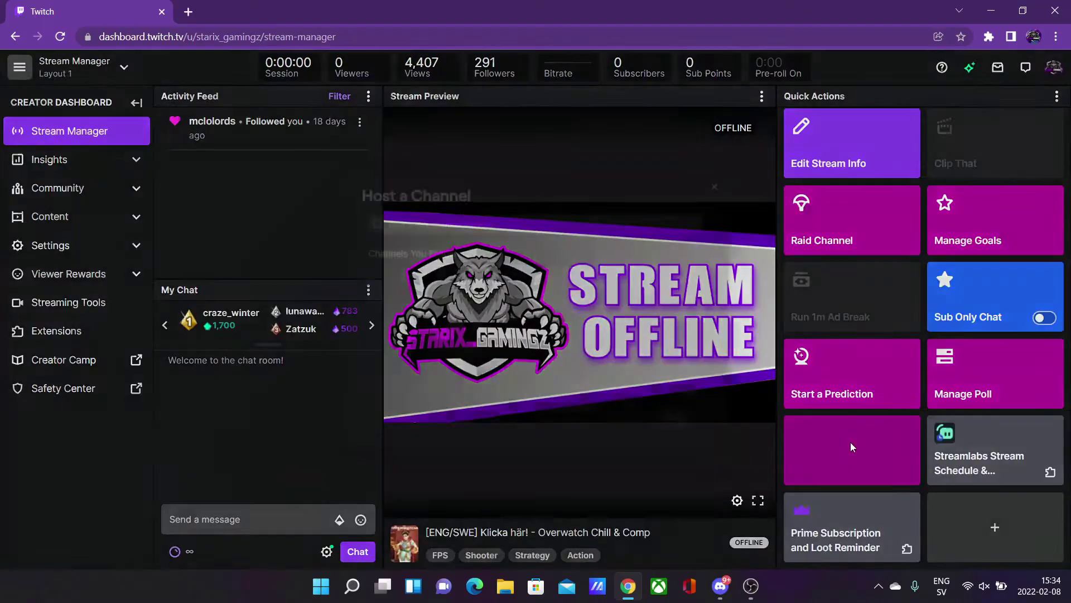
Step: Use Host a Channel to search 'he' and host the live Hearthstone channel
click(777, 389)
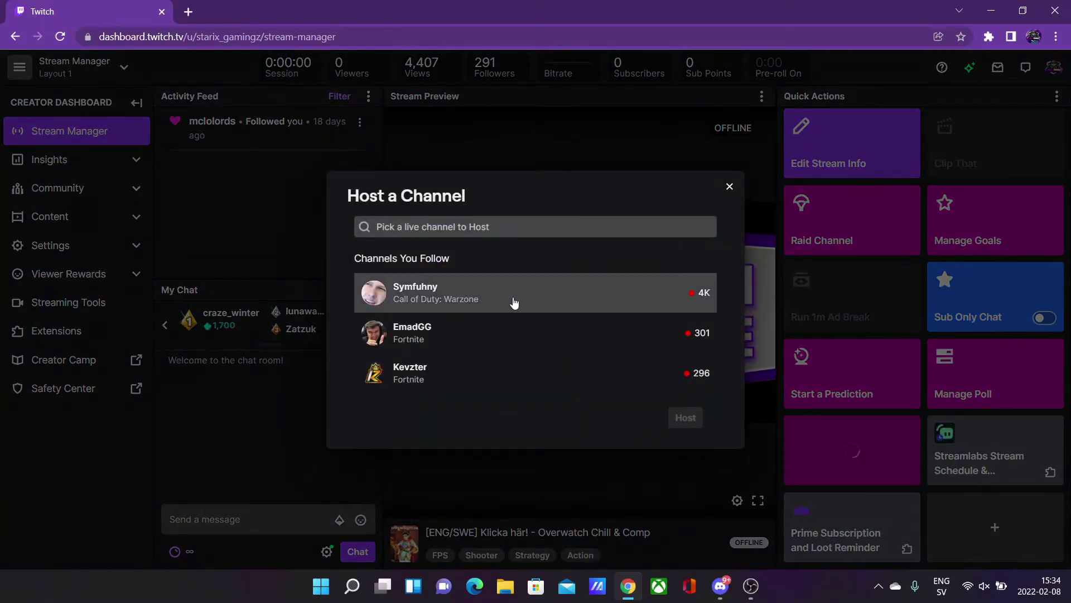
click(492, 227)
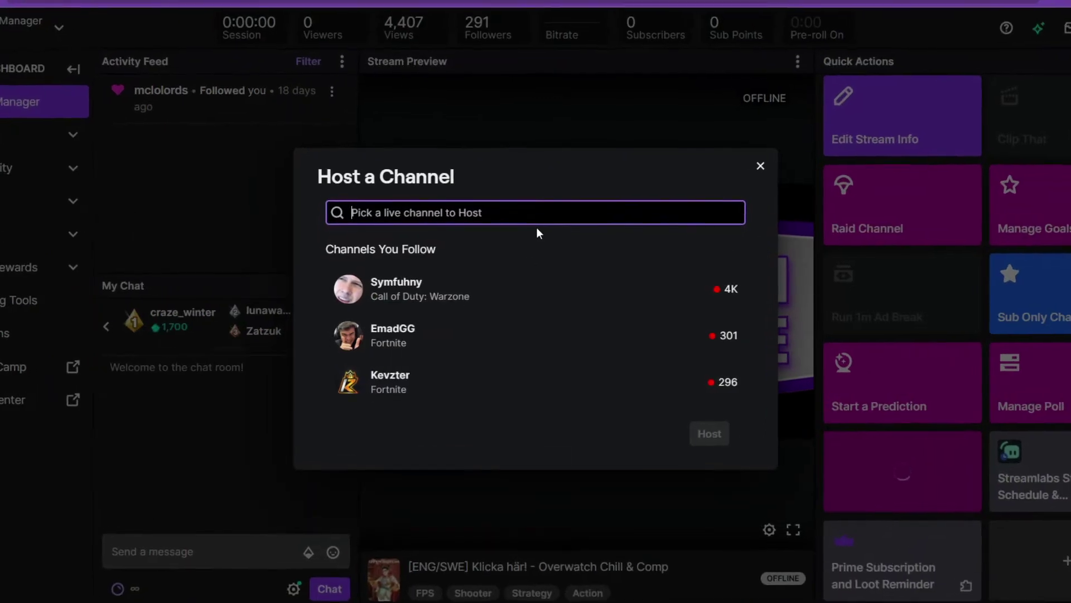
text(he)
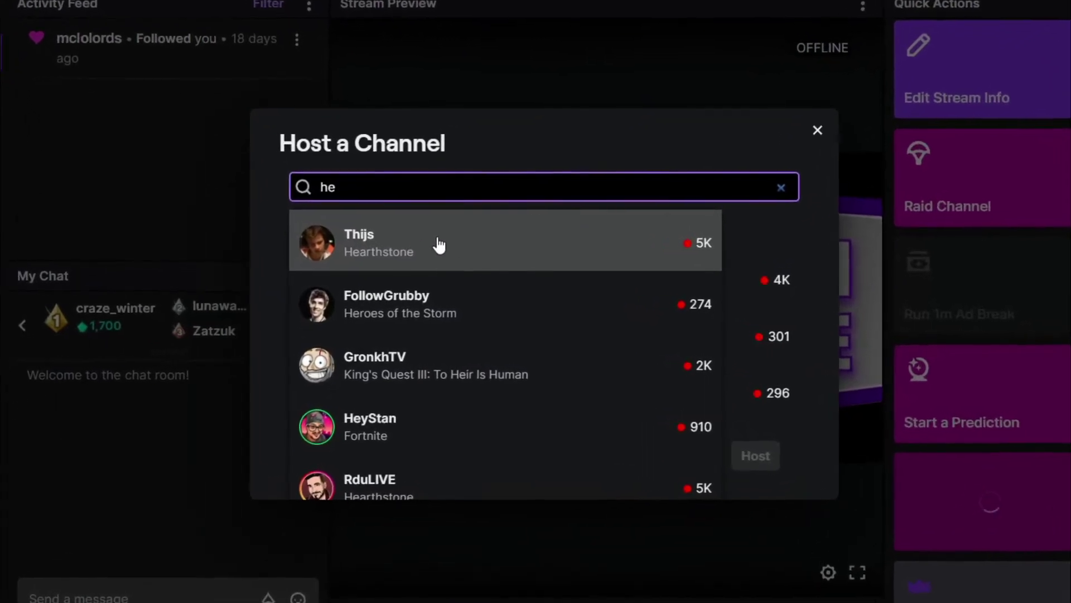
click(439, 244)
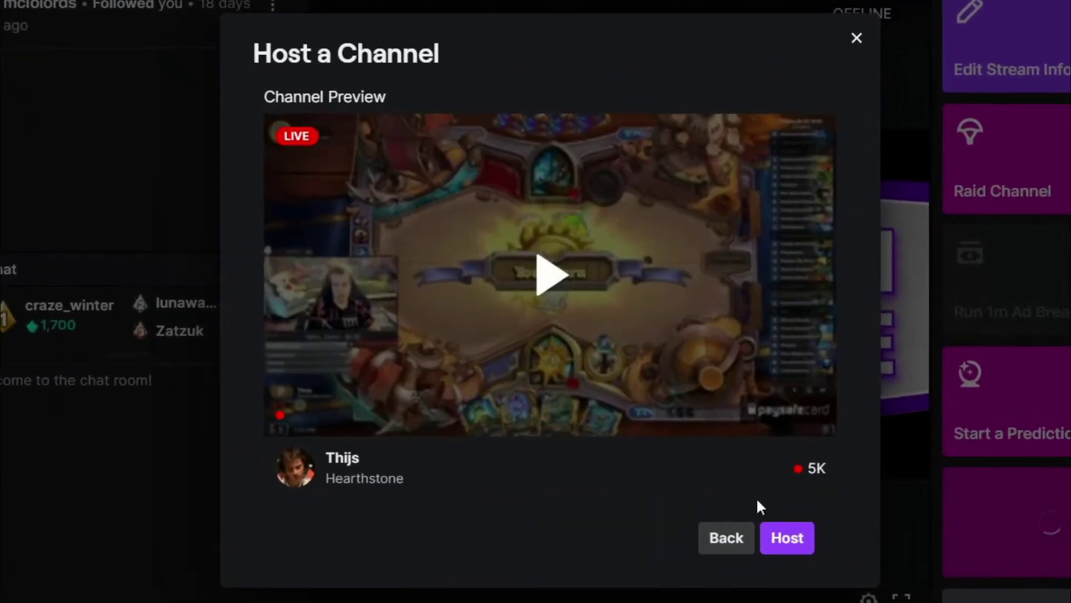
click(791, 541)
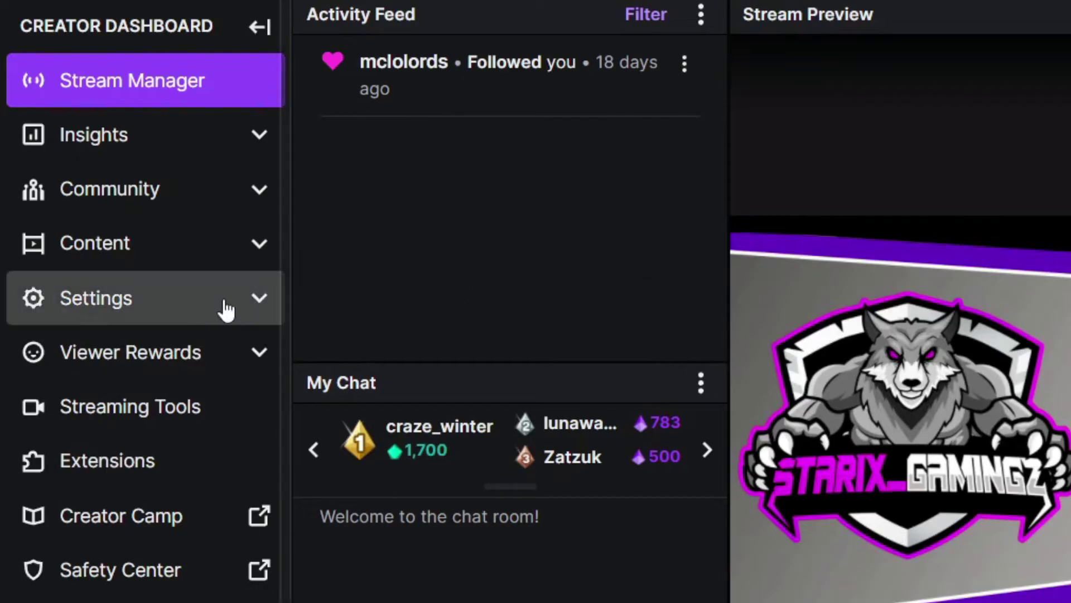
Step: Go to Settings > Channel and open the Featured Content tab
click(198, 294)
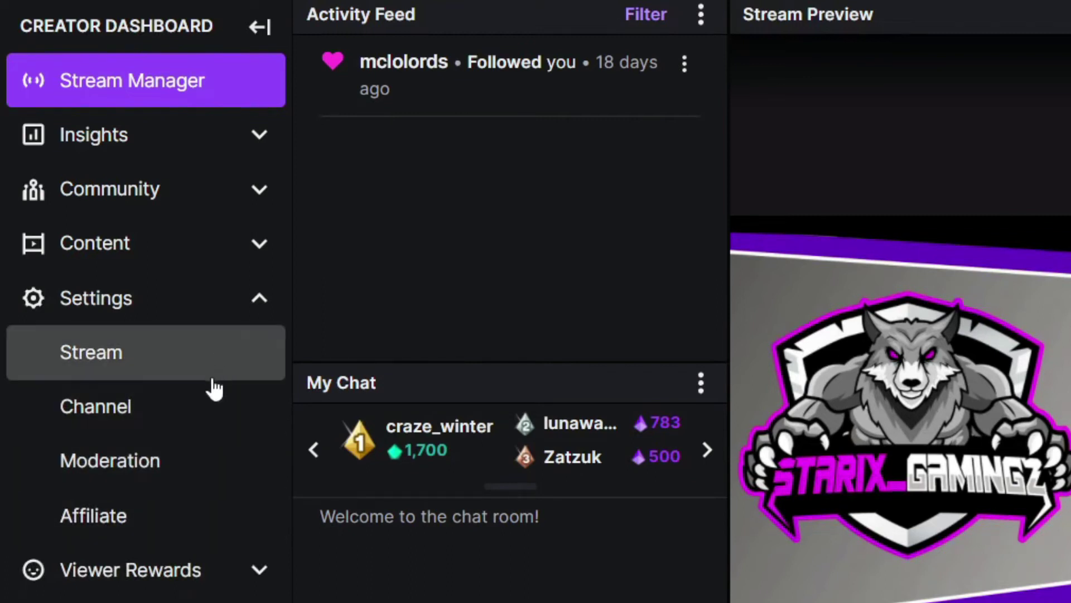
click(205, 407)
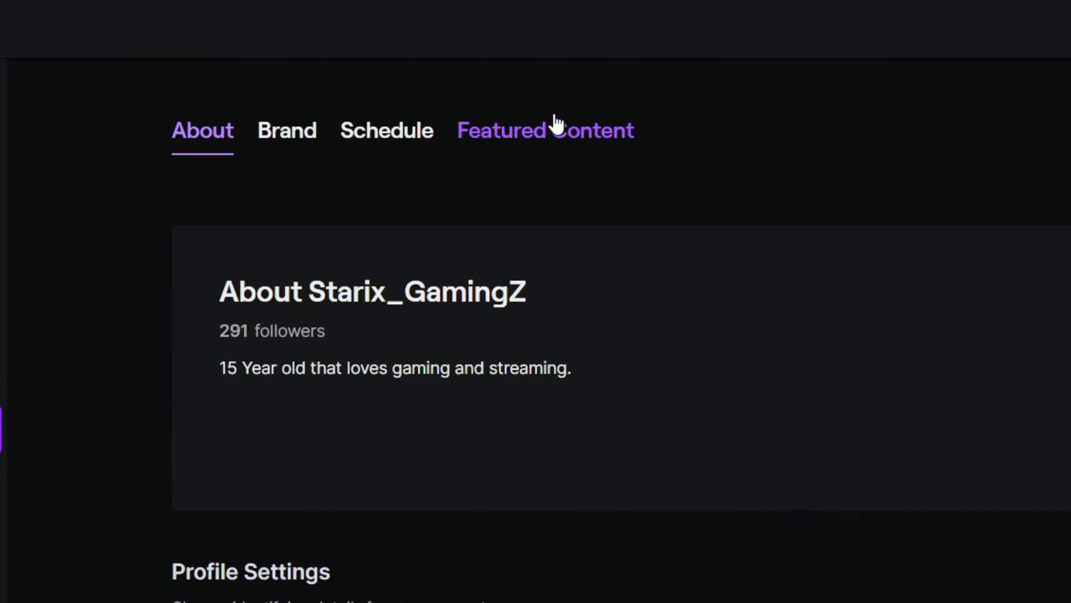
click(578, 135)
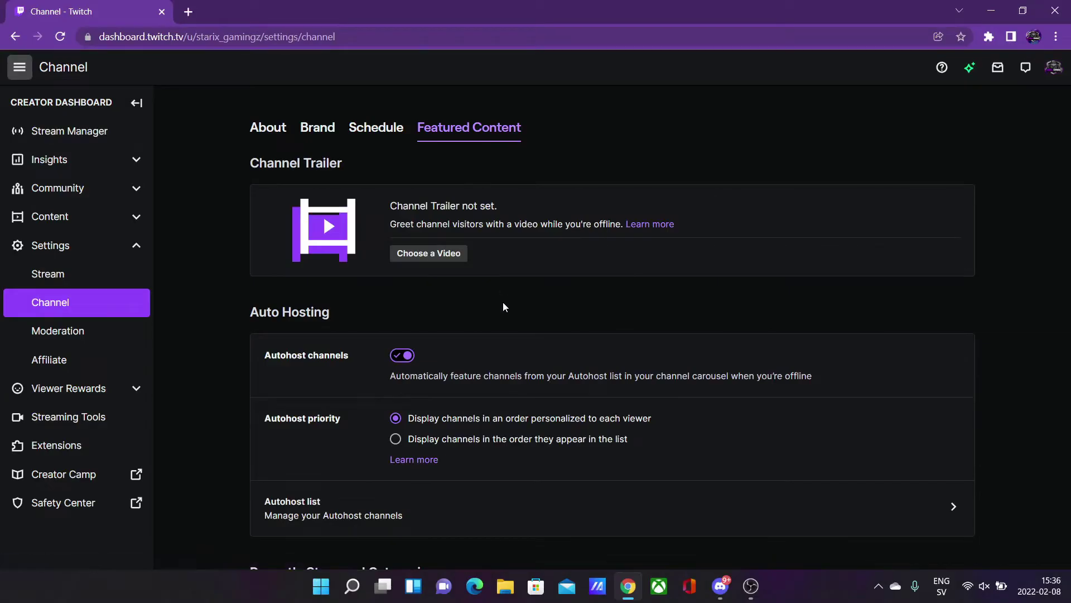
Step: Switch Autohost channels off and back on, leaving autohosting enabled
scroll(503, 303, down, 2)
drag(423, 290, 323, 253)
click(275, 244)
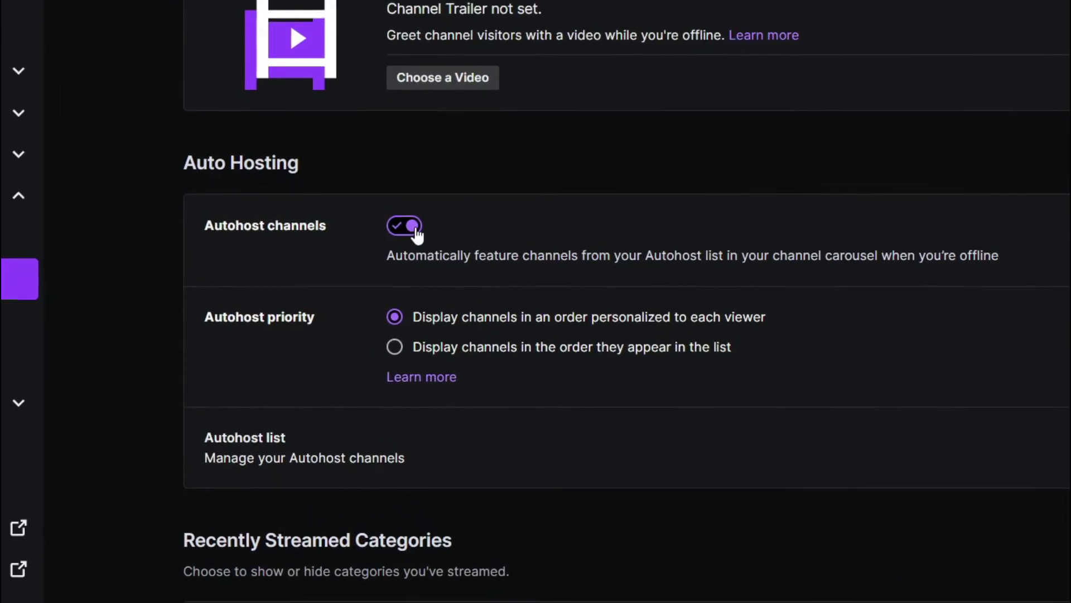
click(402, 267)
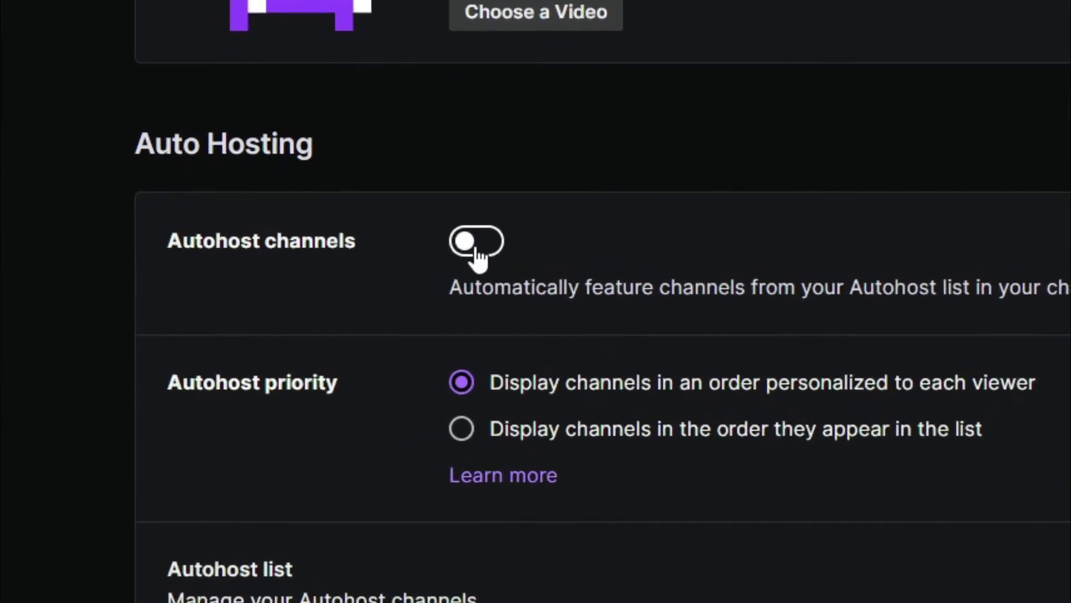
click(474, 244)
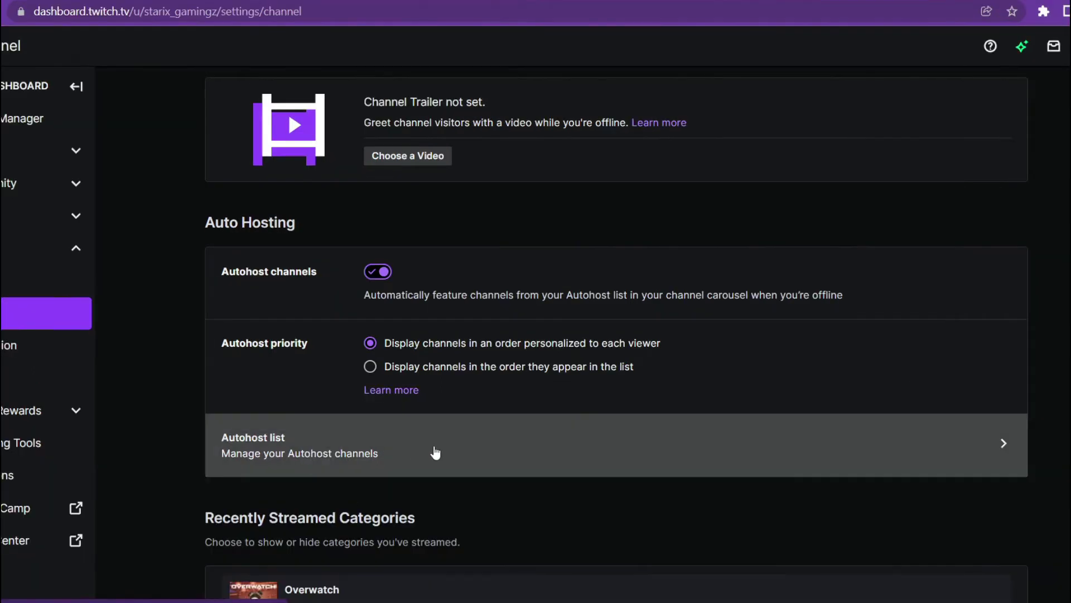
Step: Search 'ninja' and 'tfu' in the autohost list and add Ninja and Tfue
click(471, 418)
click(529, 190)
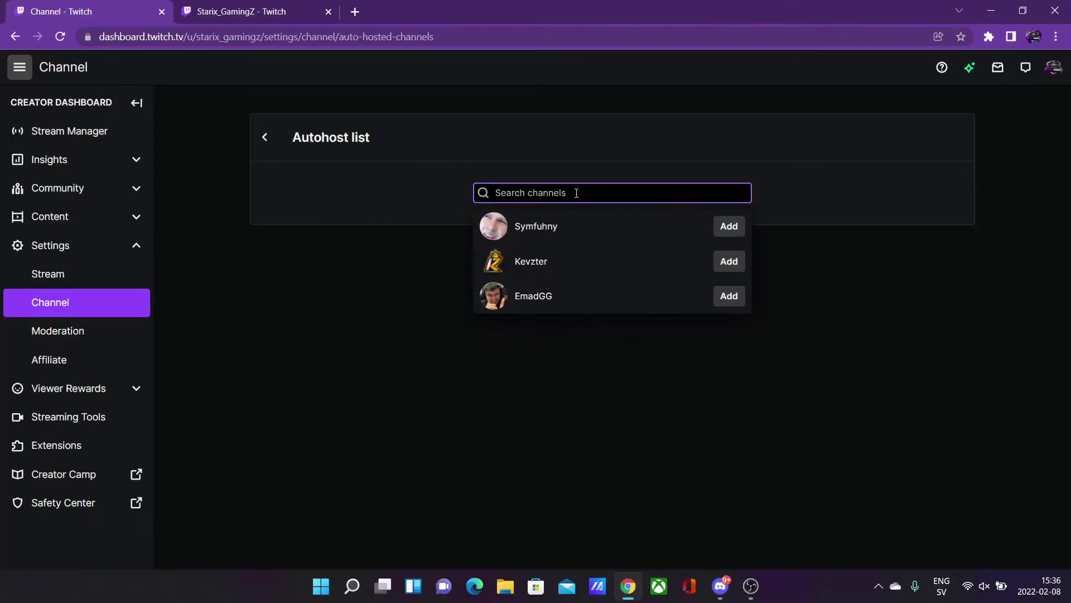
text(ninja)
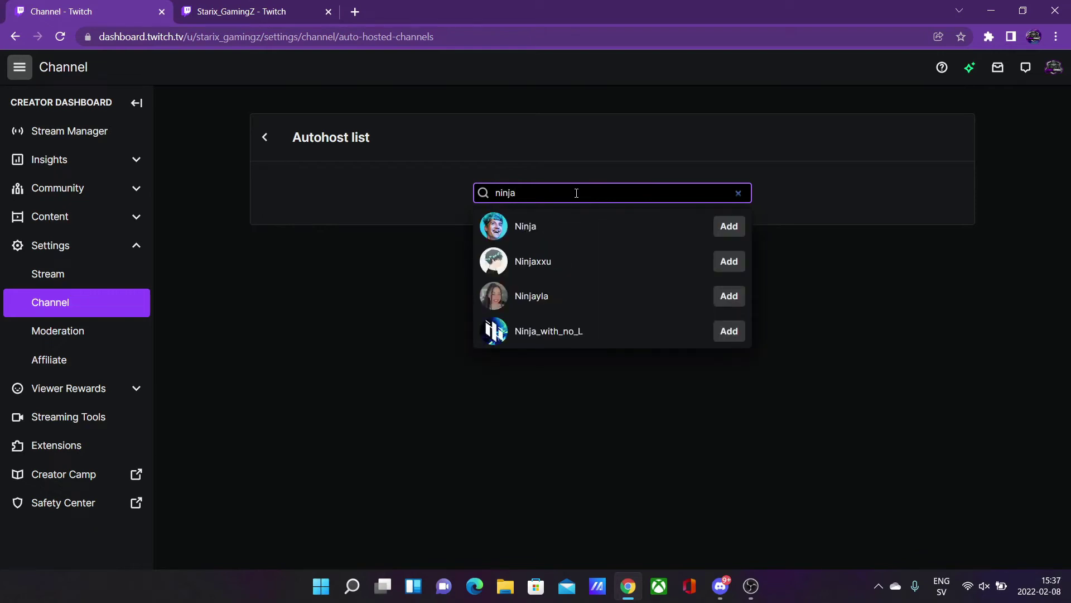
click(729, 226)
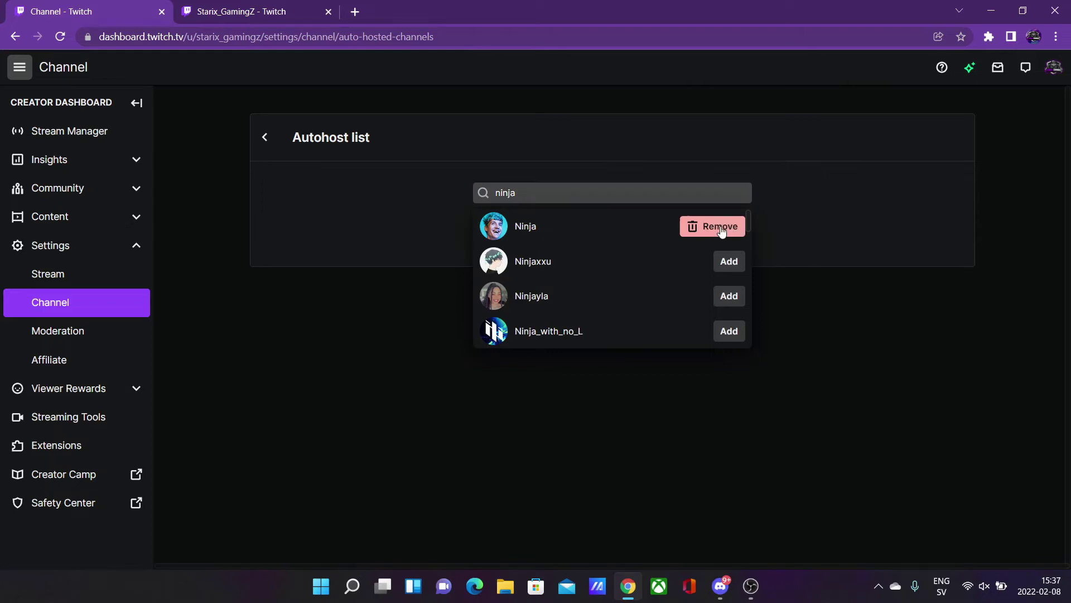
double_click(614, 192)
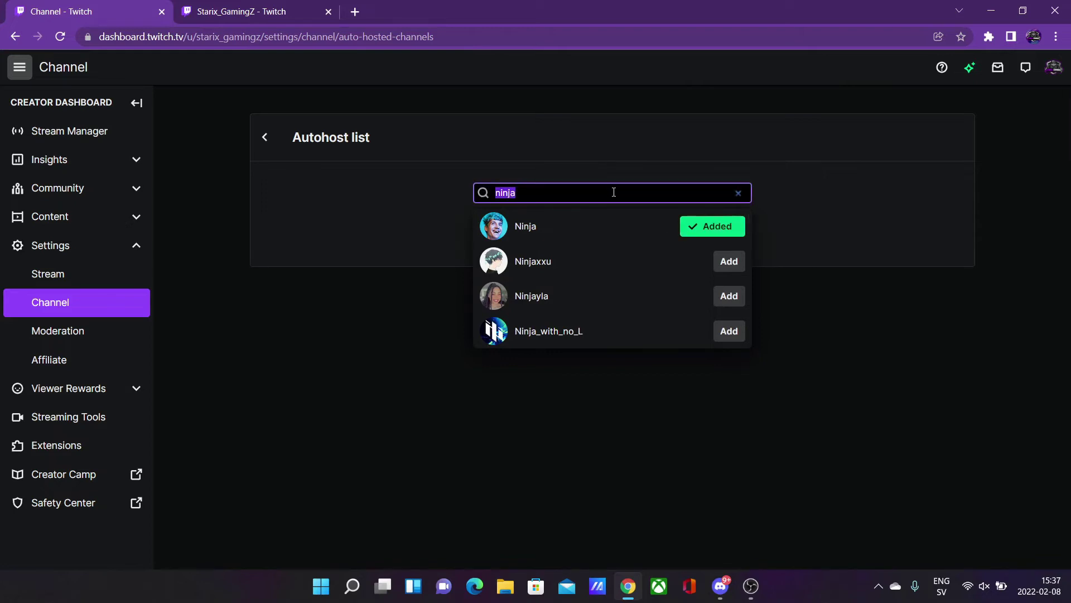
text(tfue)
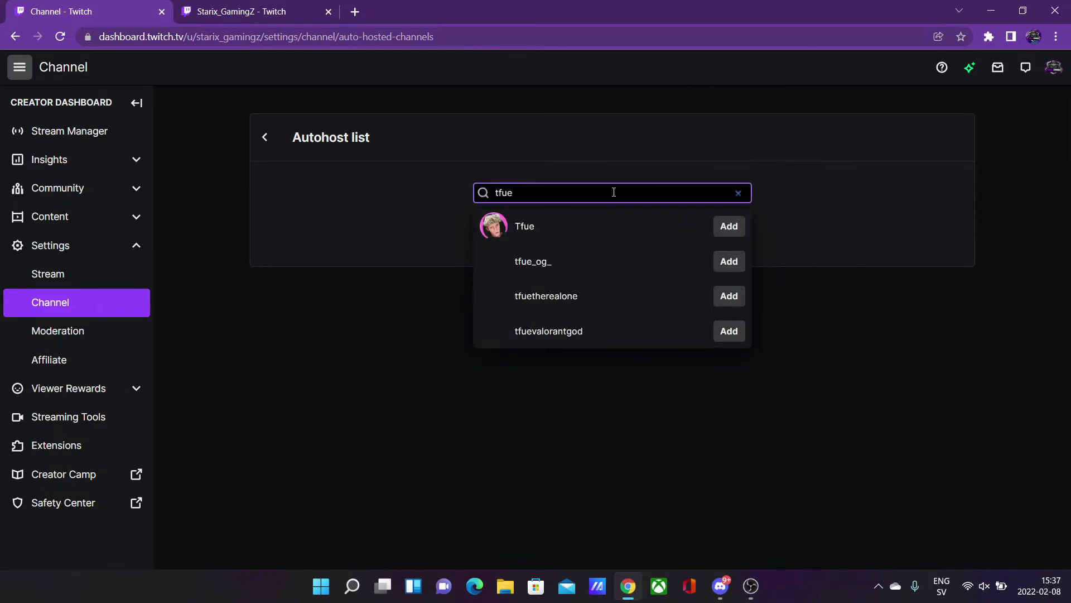
click(728, 226)
click(813, 244)
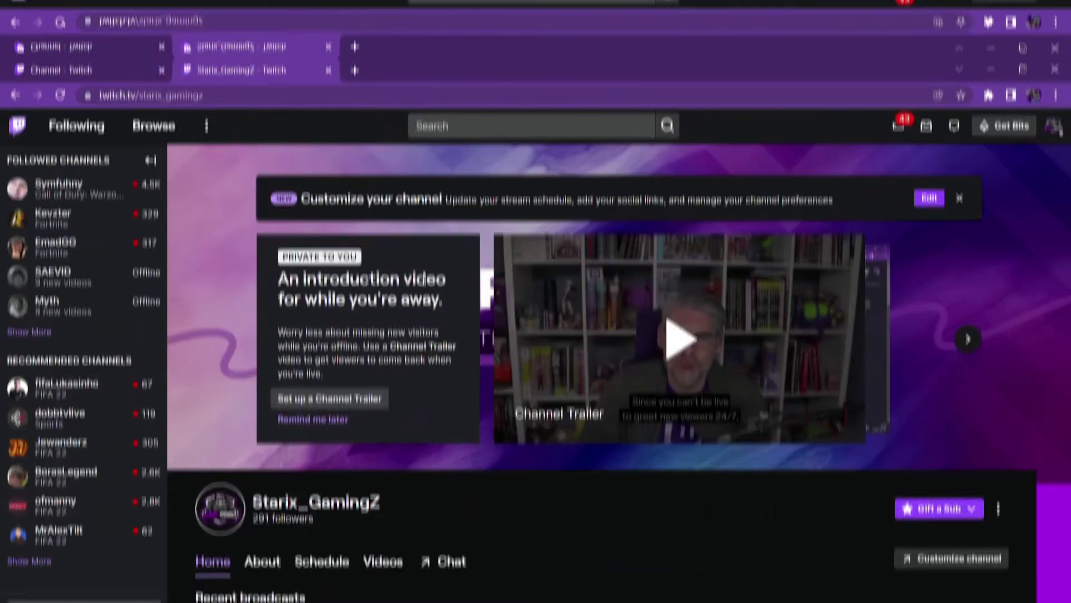
Step: Scroll the channel page down to the suggested streamers showing Ninja and Tfue
scroll(585, 414, down, 10)
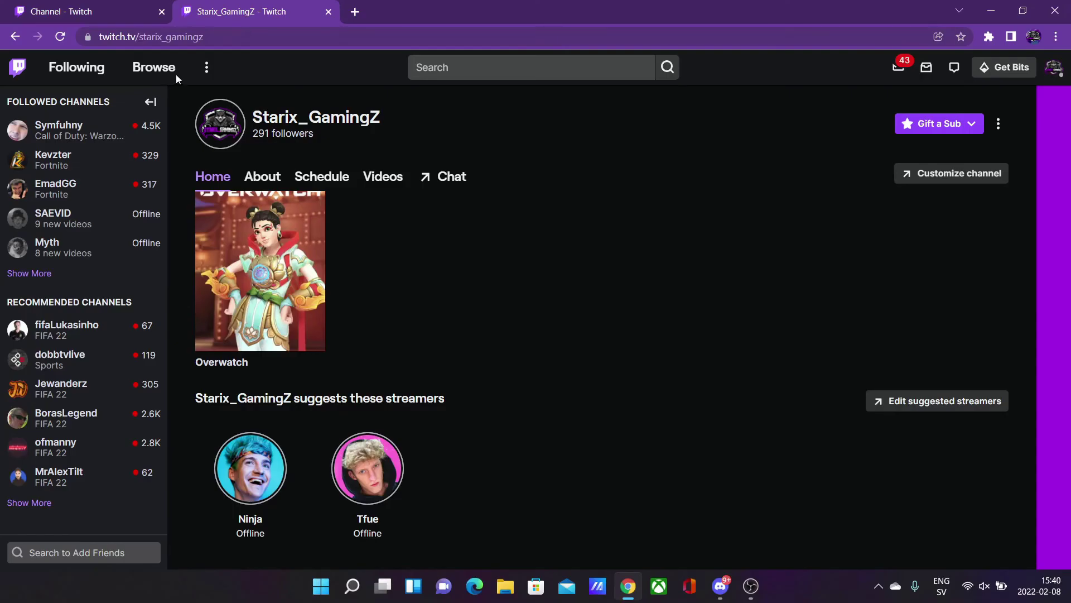
click(103, 8)
scroll(414, 318, up, 5)
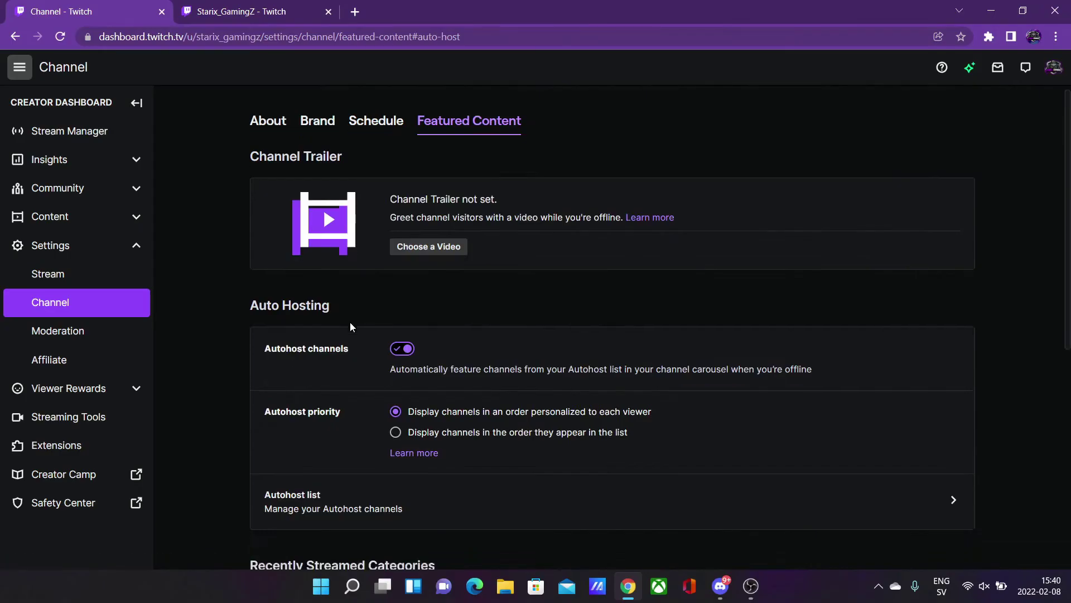
scroll(350, 323, down, 7)
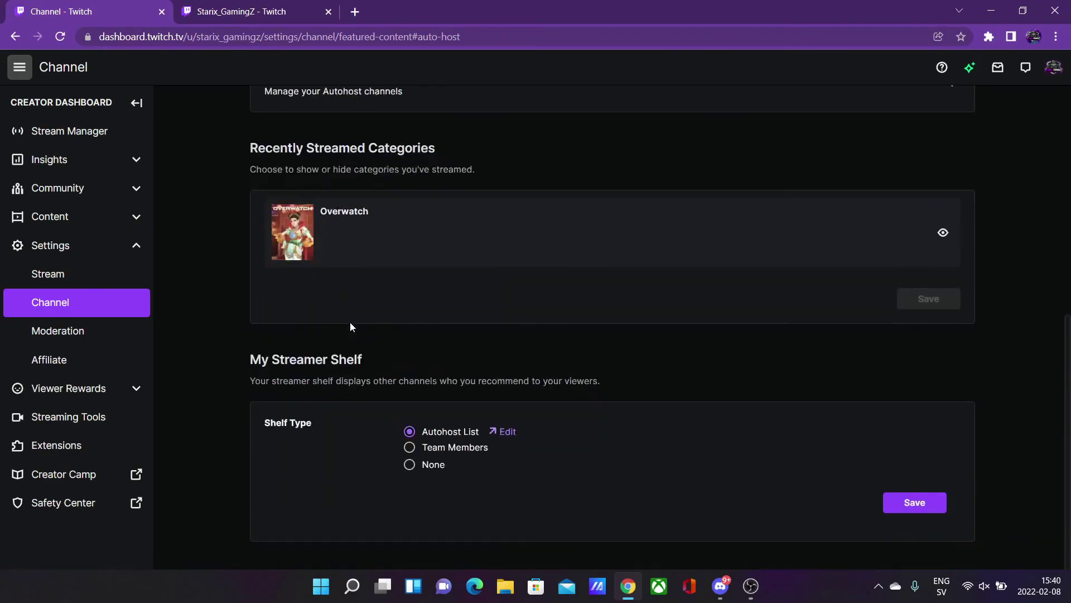
scroll(350, 323, up, 6)
scroll(351, 327, down, 5)
drag(240, 359, 363, 362)
click(389, 358)
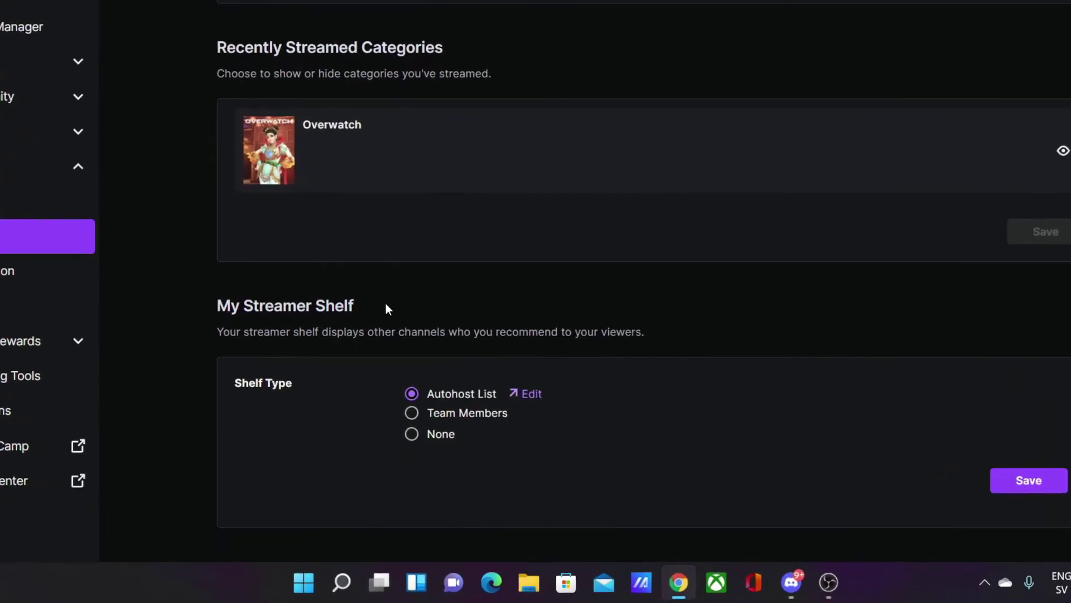